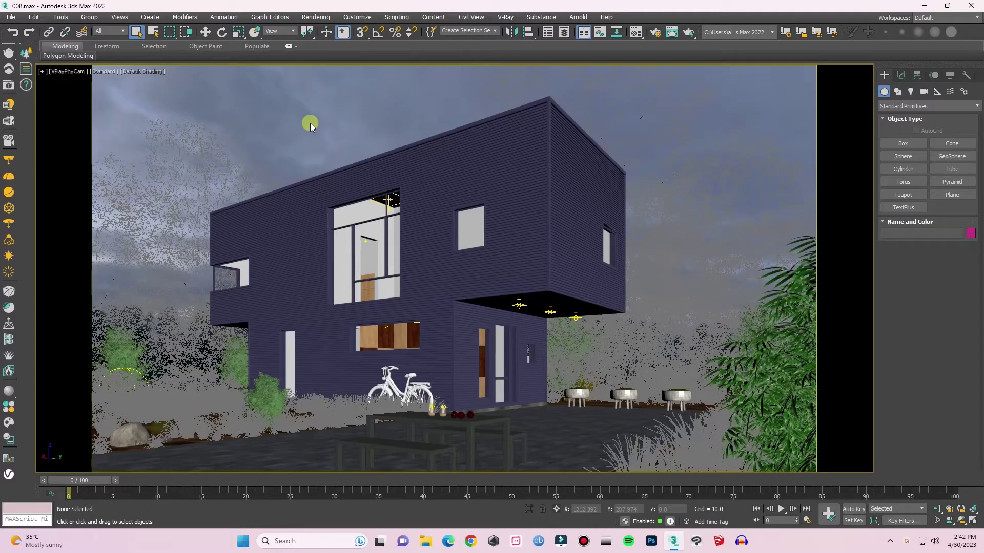
# Step: Open and enlarge Render Setup, then save V-Ray 6 Hotfix 3 as the default renderer
pyautogui.click(318, 17)
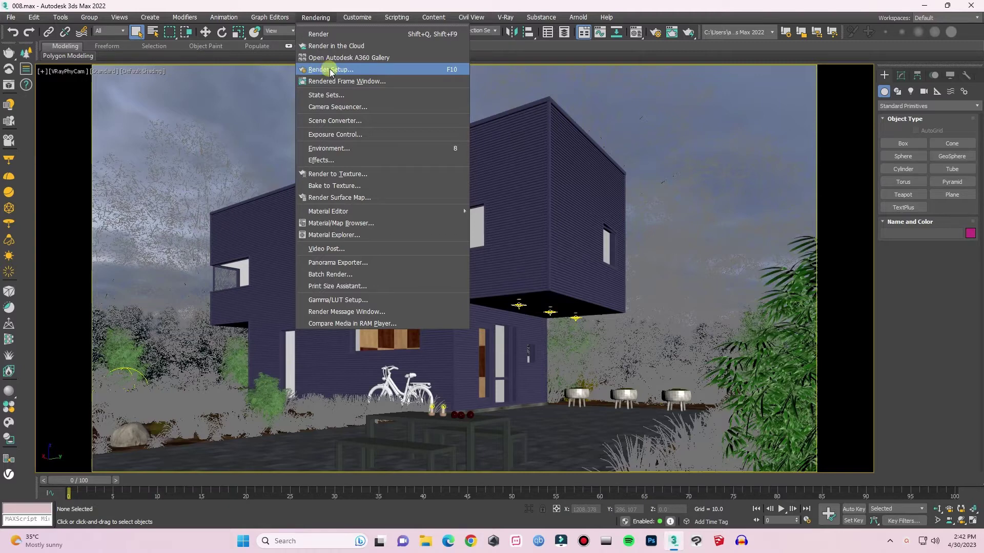
pyautogui.click(330, 69)
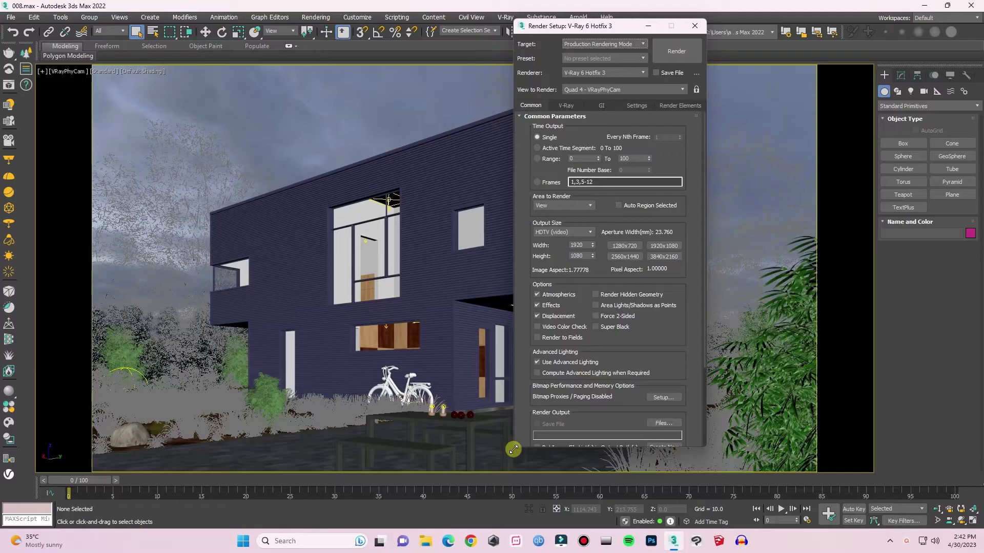
pyautogui.moveTo(513, 450); pyautogui.dragTo(356, 529)
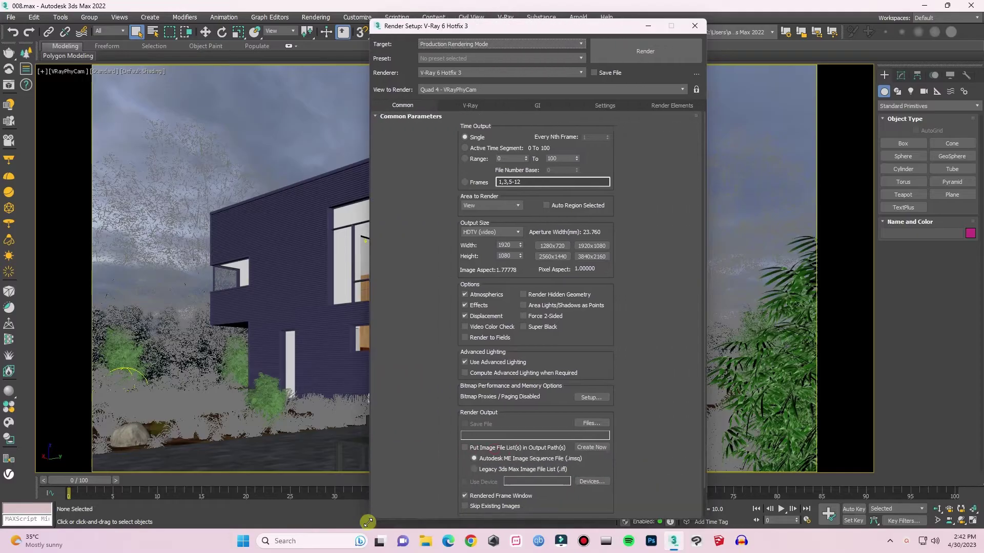
pyautogui.click(452, 48)
pyautogui.click(428, 54)
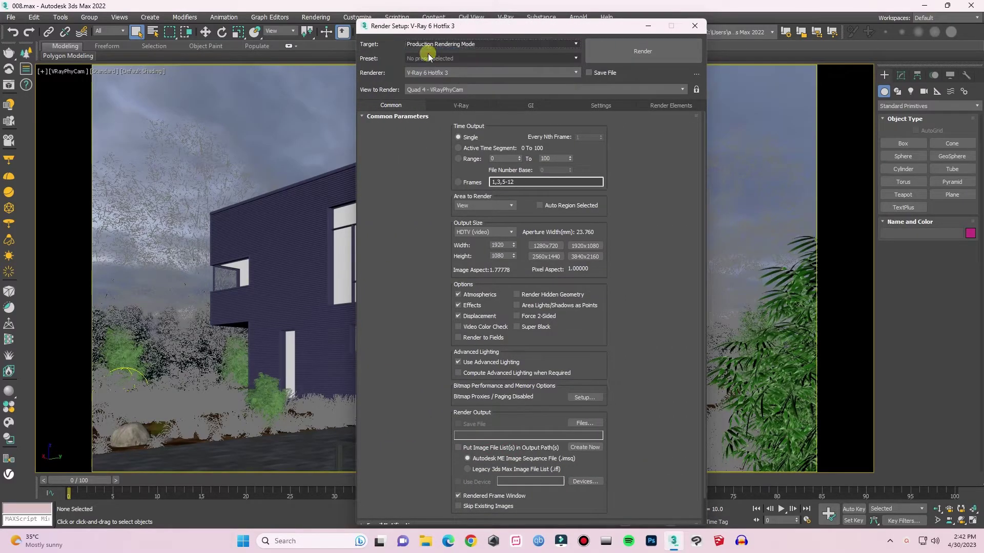
pyautogui.scroll(-2, 693, 340)
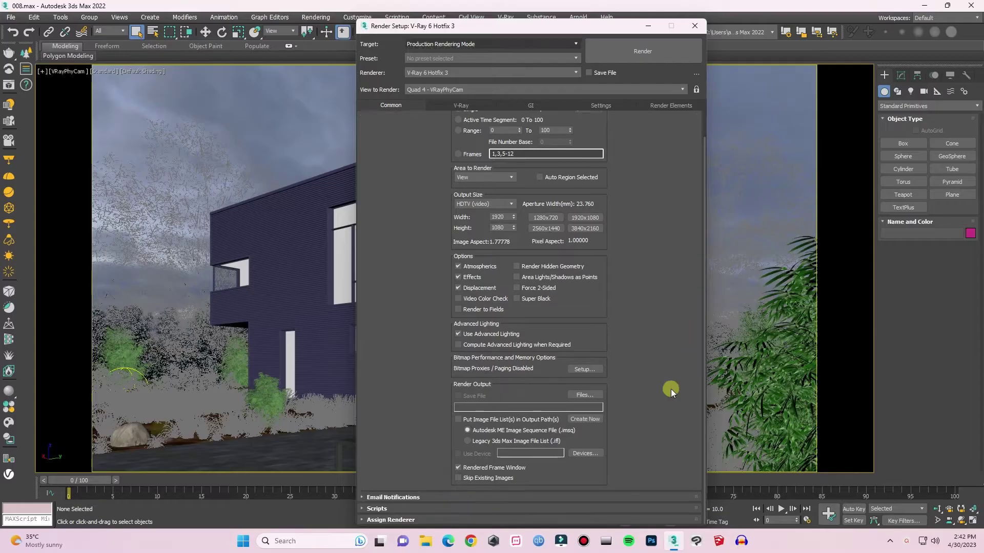
pyautogui.click(406, 520)
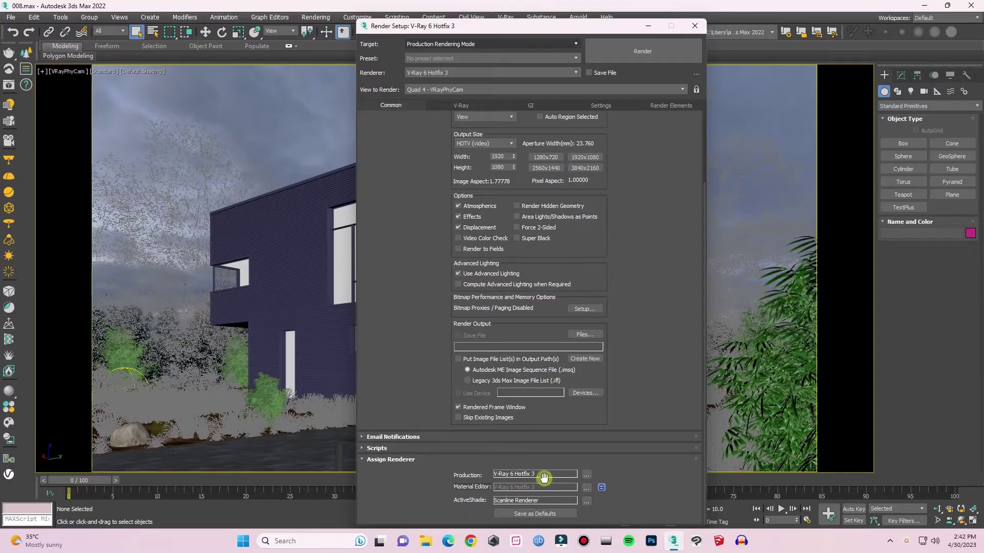
pyautogui.click(533, 514)
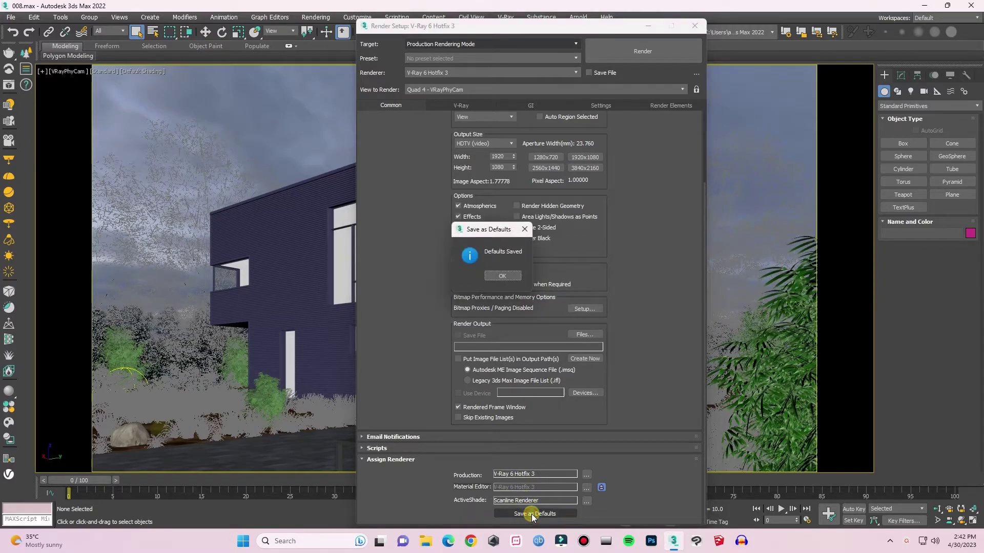
pyautogui.click(498, 275)
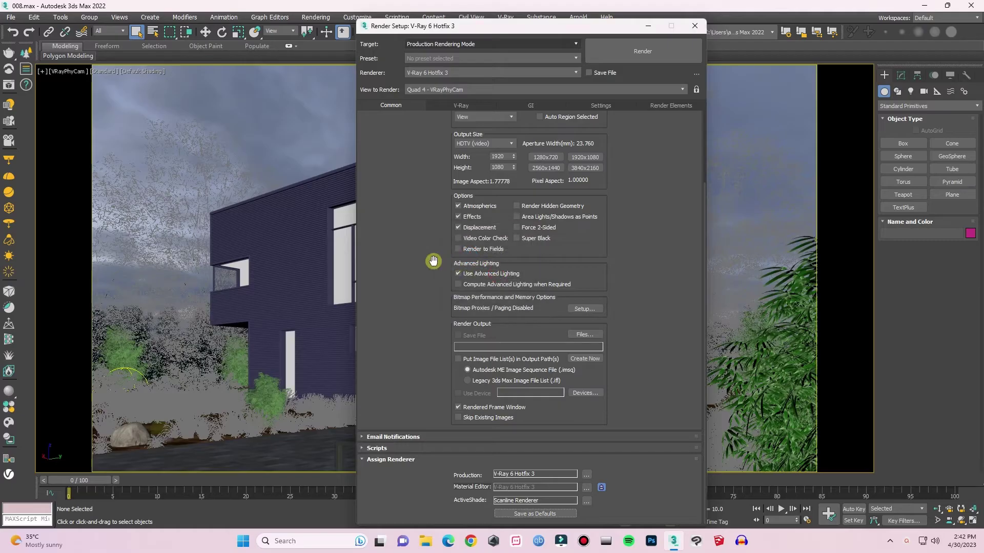
pyautogui.scroll(3, 698, 259)
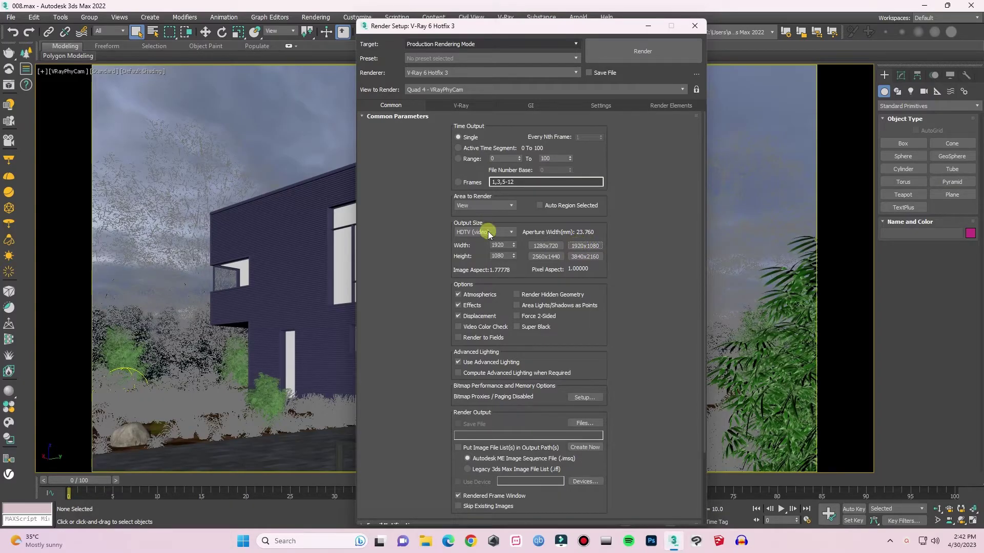
# Step: Change the V-Ray Image sampler (Antialiasing) type from Progressive to Bucket
pyautogui.click(450, 105)
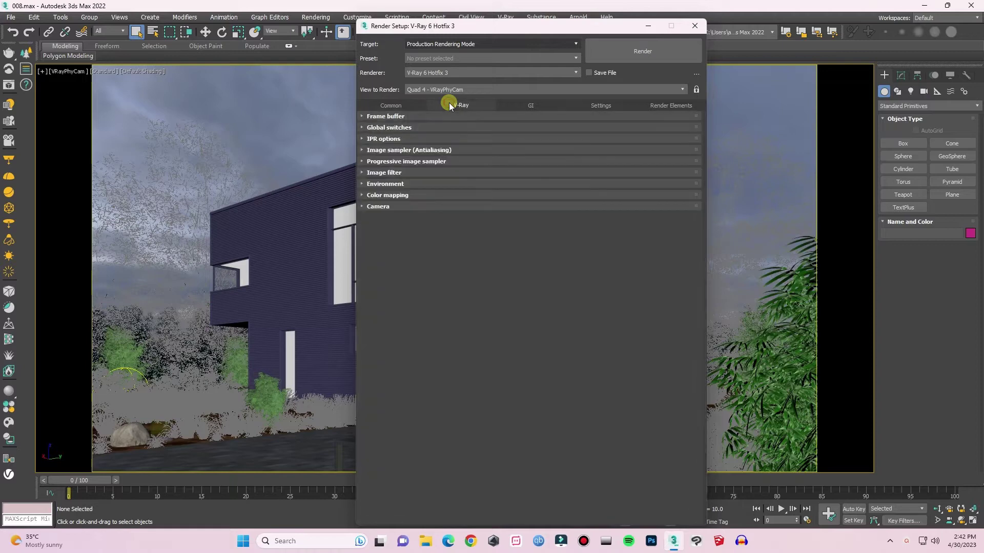
pyautogui.click(363, 150)
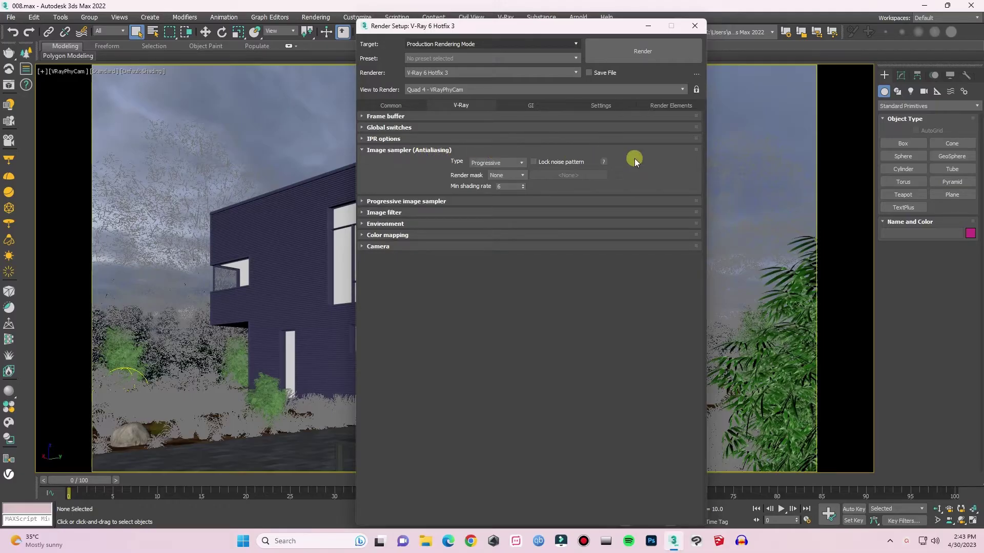
pyautogui.click(508, 163)
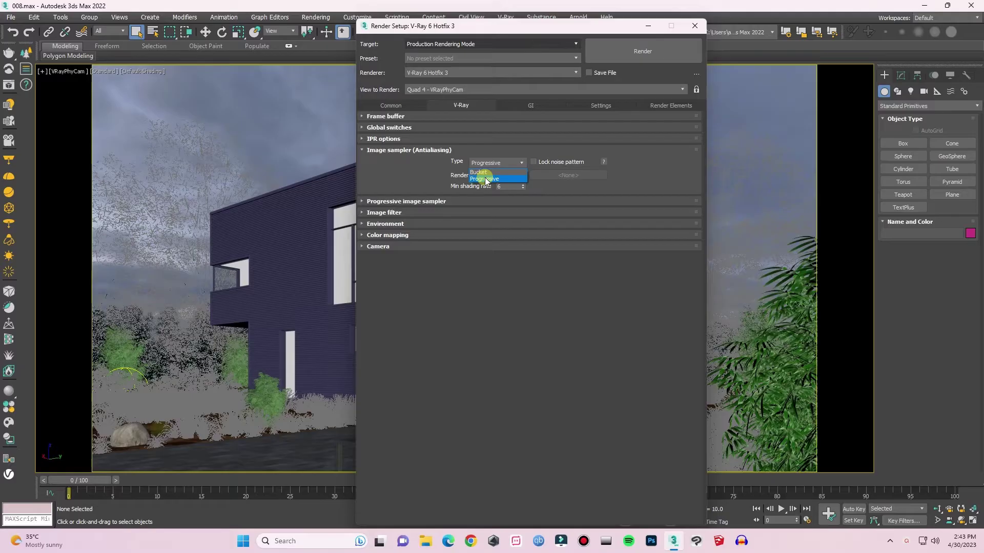
pyautogui.click(485, 175)
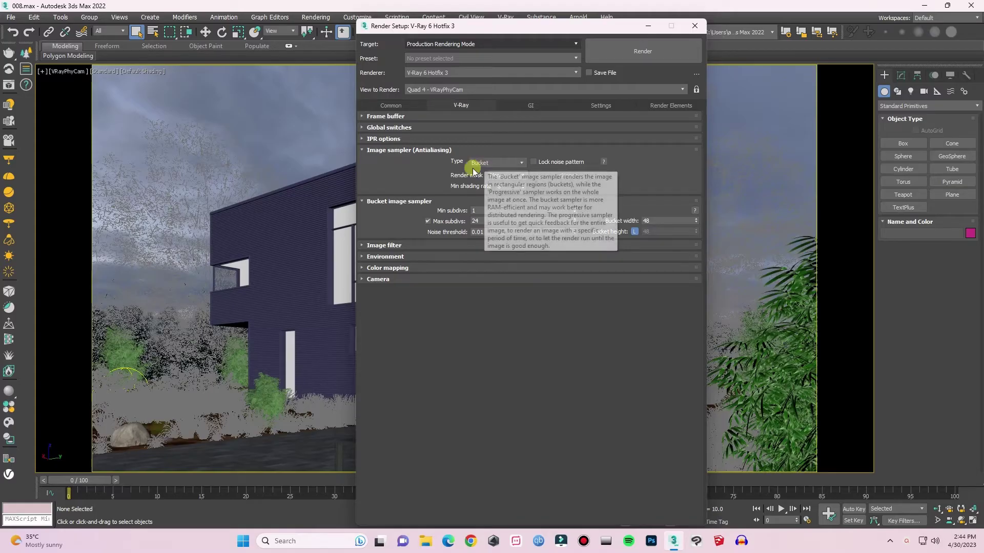
pyautogui.doubleClick(475, 220)
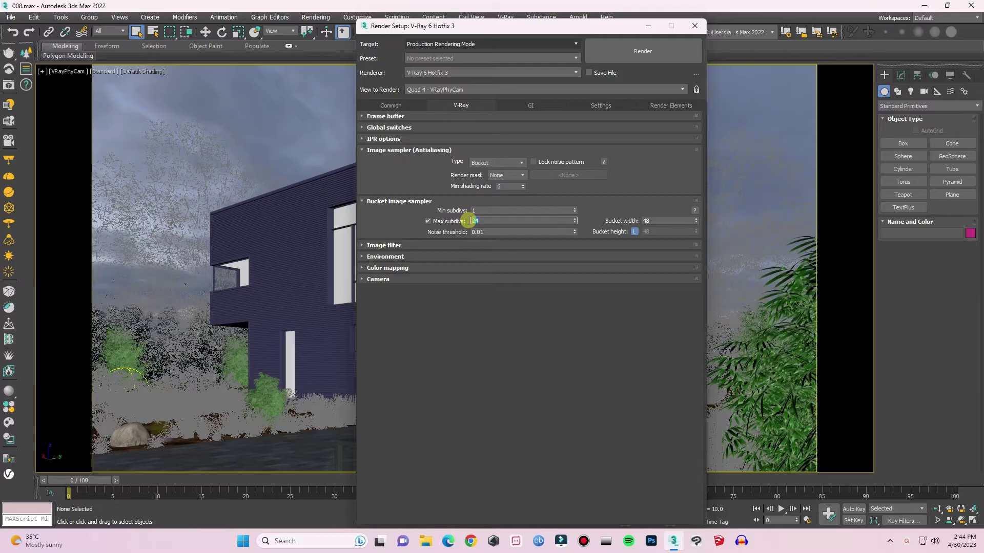
pyautogui.press('Return')
pyautogui.doubleClick(490, 233)
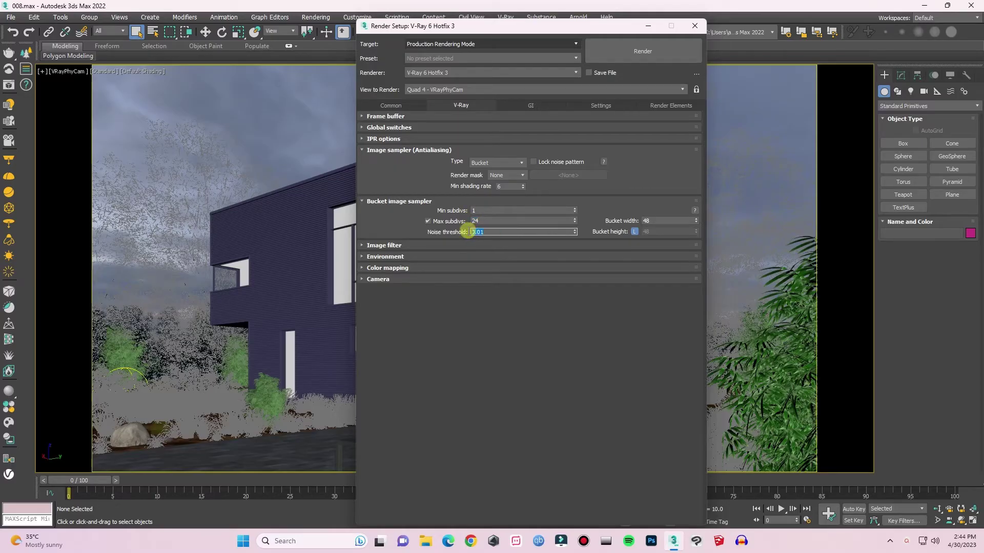
pyautogui.doubleClick(476, 221)
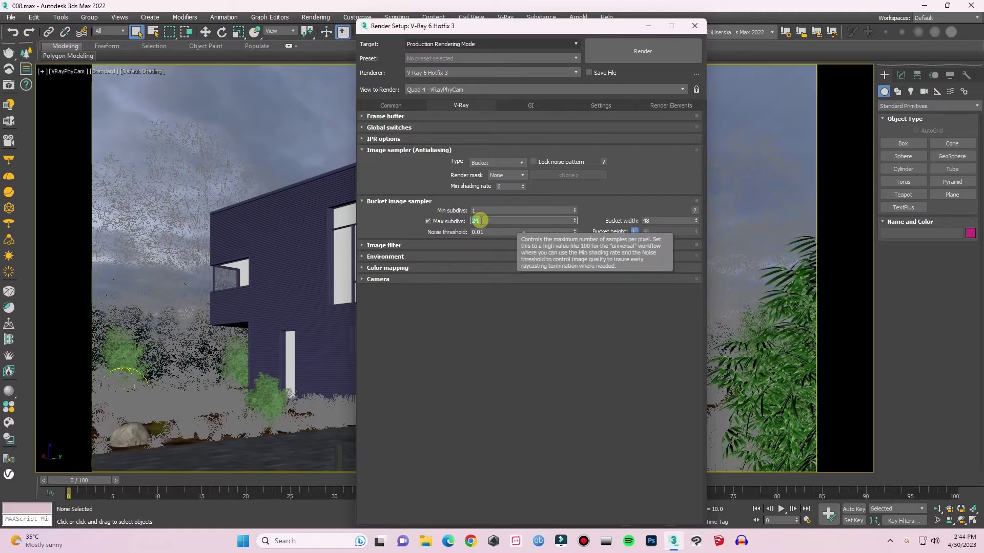
pyautogui.press('Tab')
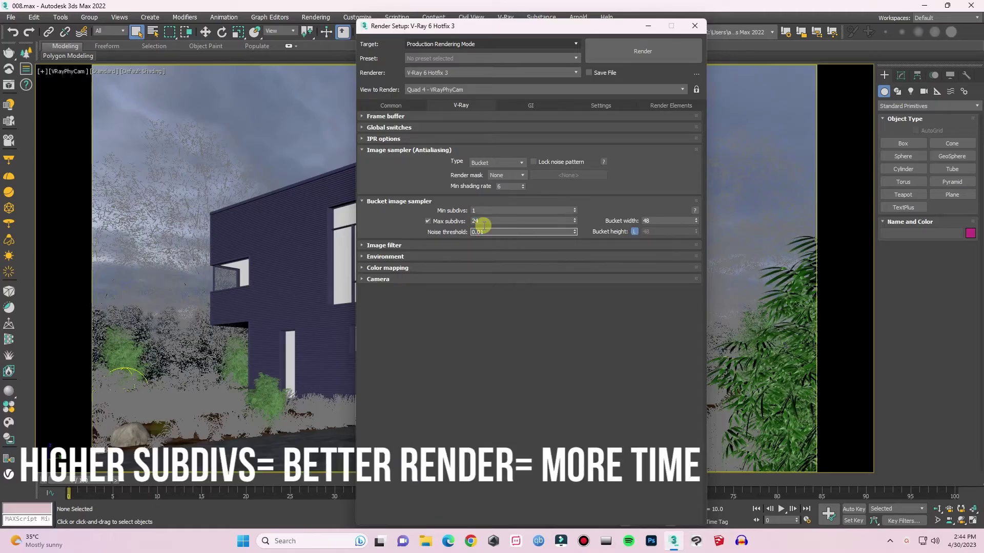
pyautogui.click(483, 221)
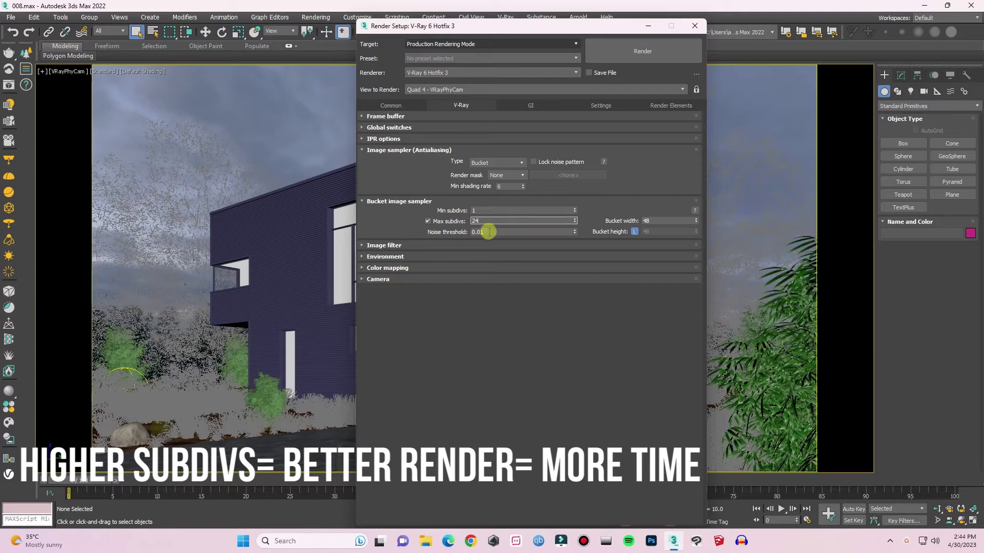
pyautogui.click(478, 232)
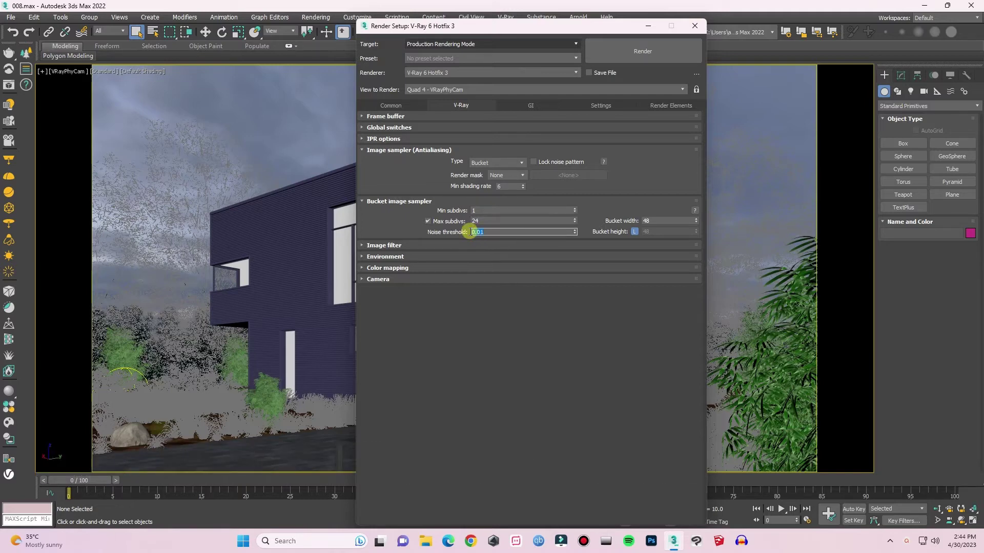
pyautogui.write('0.01')
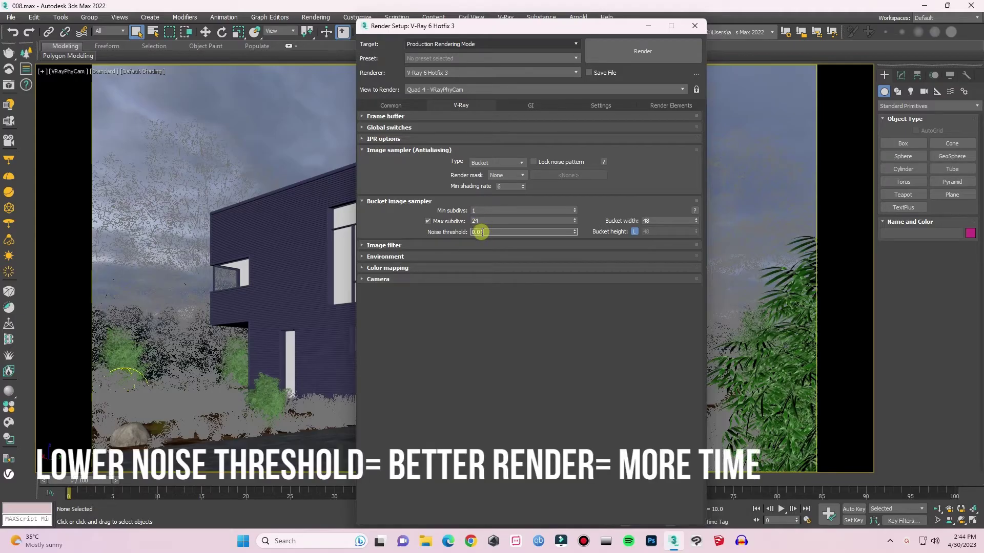
pyautogui.write('0.01')
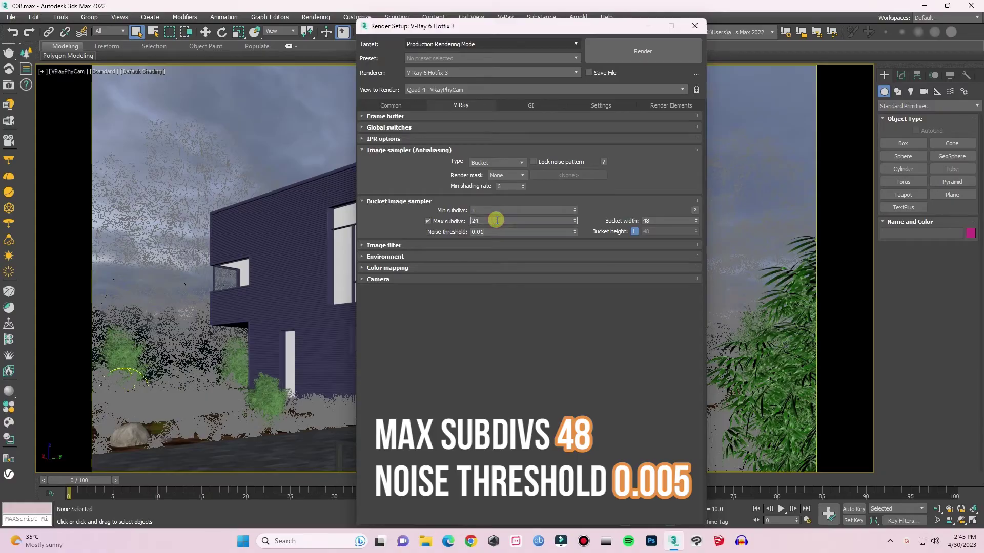
# Step: Set Bucket max subdivs to 48 and noise threshold to 0.005, then show the GI tab
pyautogui.moveTo(496, 221); pyautogui.dragTo(468, 222)
pyautogui.write('48')
pyautogui.moveTo(479, 232); pyautogui.dragTo(487, 231)
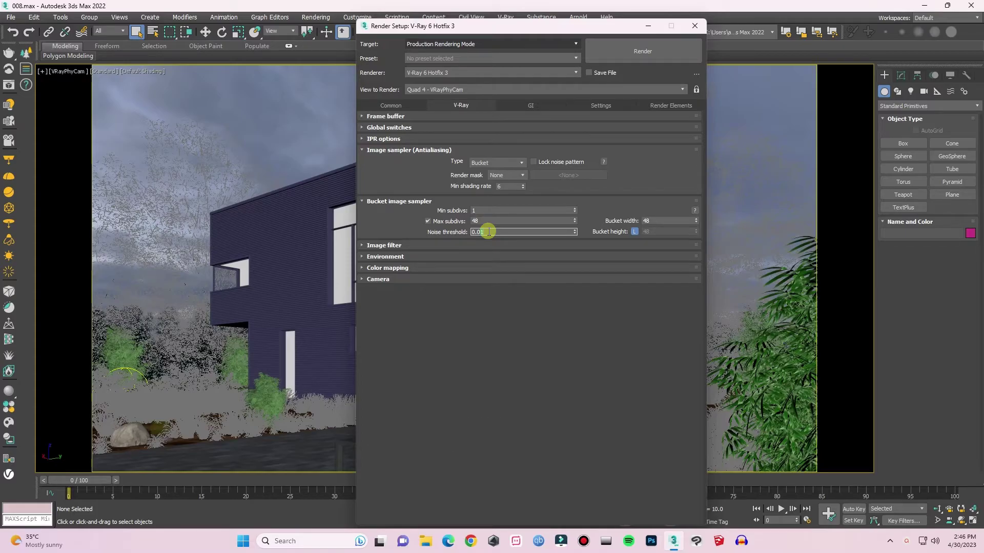
pyautogui.write('5')
pyautogui.click(494, 326)
pyautogui.click(531, 106)
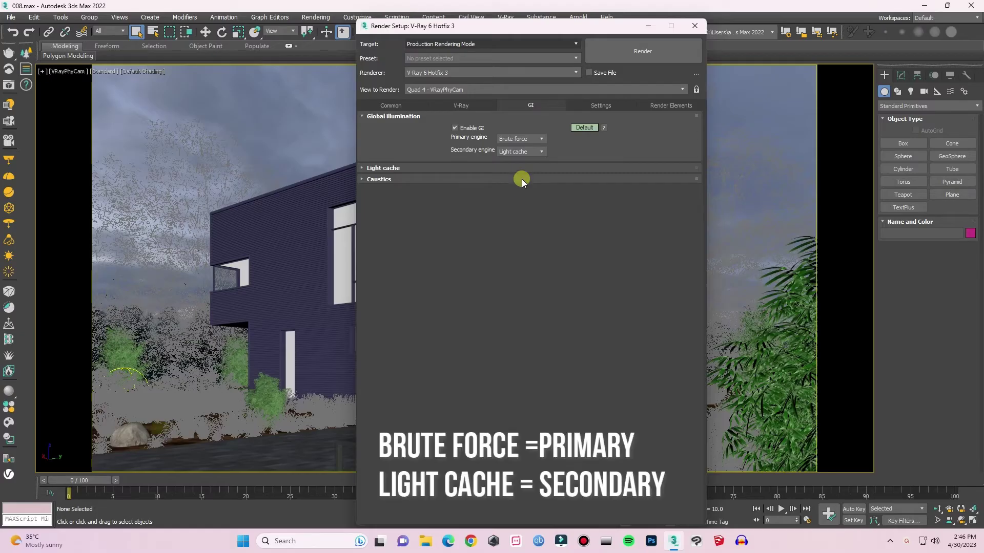
# Step: Use Brute force as the primary GI engine and Light cache as the secondary
pyautogui.click(511, 160)
pyautogui.click(513, 152)
pyautogui.click(515, 175)
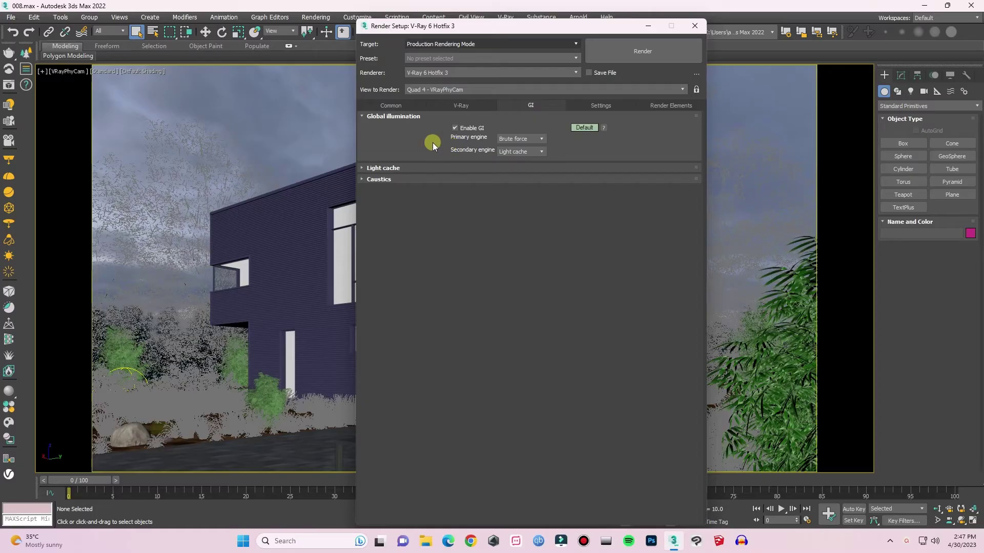
# Step: Change the Light cache sample size from 0.01 to 0.02, leaving subdivs at 1000
pyautogui.click(420, 167)
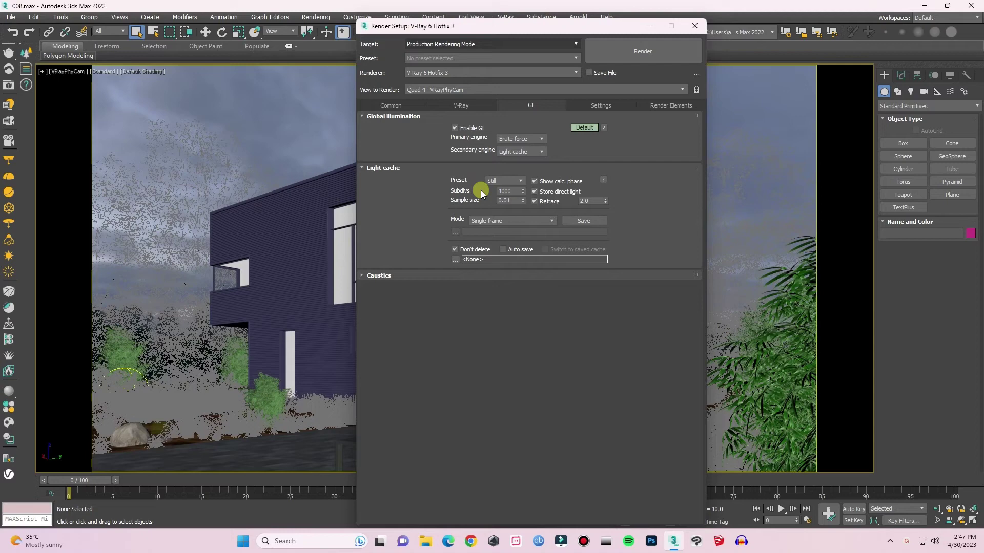
pyautogui.moveTo(517, 191); pyautogui.dragTo(493, 191)
pyautogui.click(504, 191)
pyautogui.moveTo(514, 200)
pyautogui.mouseDown()
pyautogui.moveTo(493, 199)
pyautogui.moveTo(492, 190)
pyautogui.mouseUp()
pyautogui.click(504, 192)
pyautogui.moveTo(506, 194); pyautogui.dragTo(491, 200)
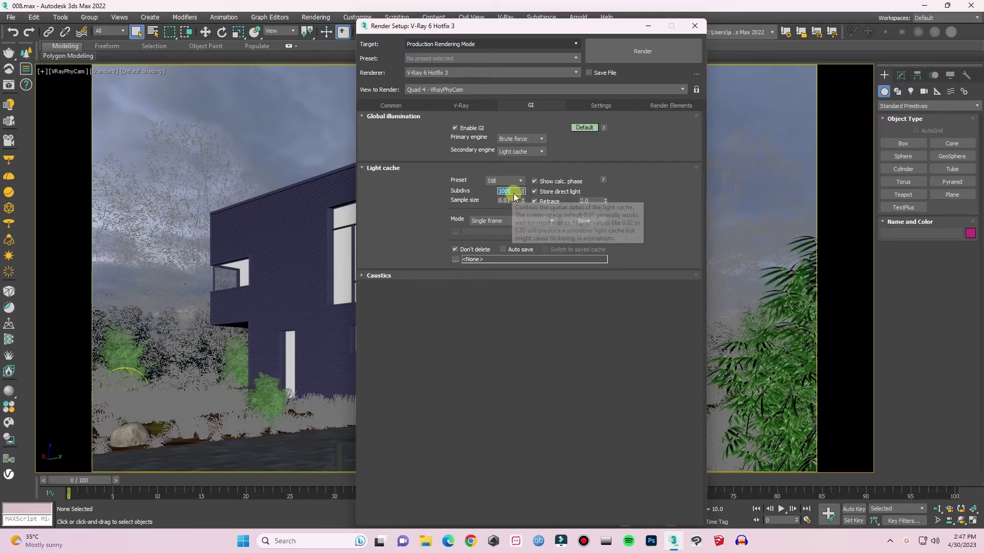
pyautogui.click(510, 190)
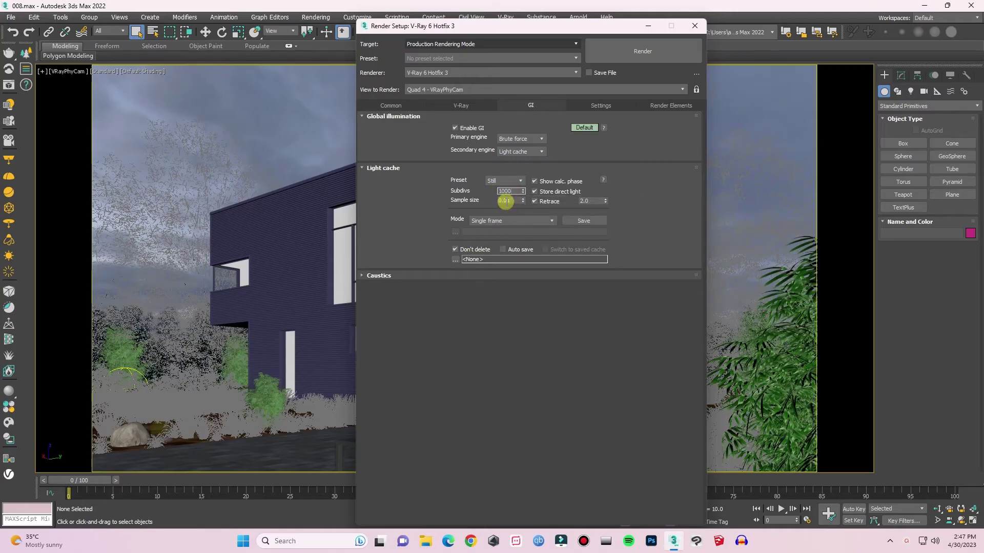
pyautogui.click(494, 196)
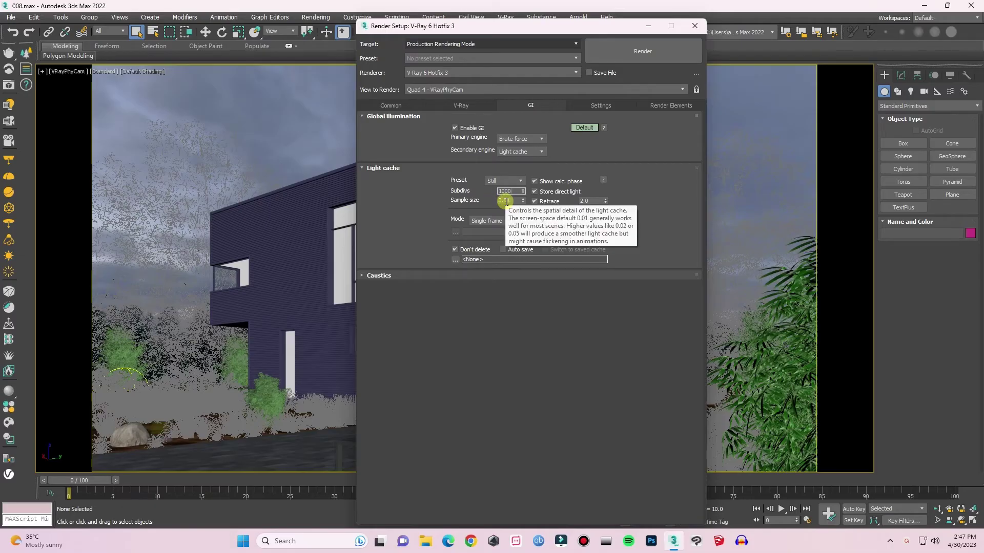
pyautogui.doubleClick(506, 200)
pyautogui.click(507, 201)
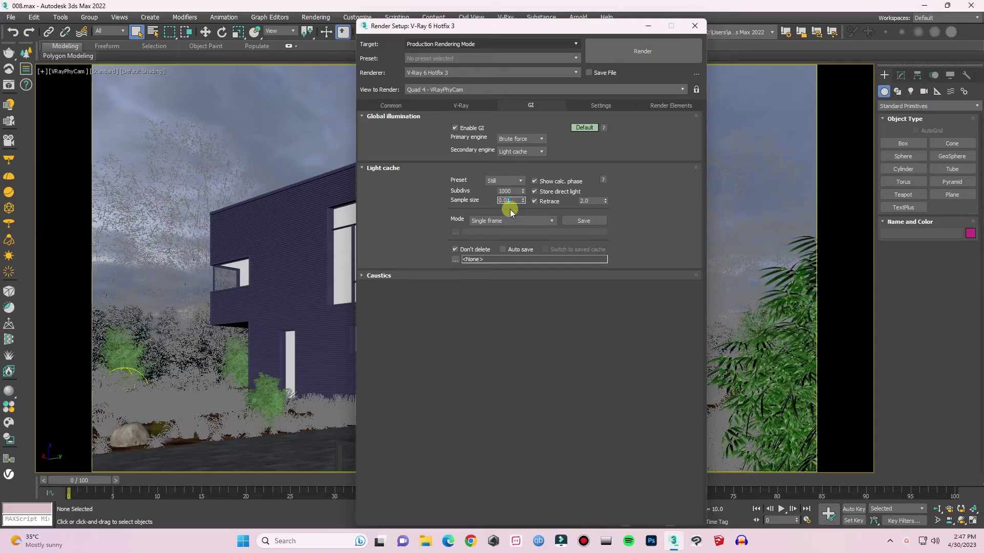
pyautogui.doubleClick(507, 190)
pyautogui.doubleClick(508, 201)
# Step: Confirm the System bucket sequence is Triangulation, then view the empty Render Elements list
pyautogui.click(584, 106)
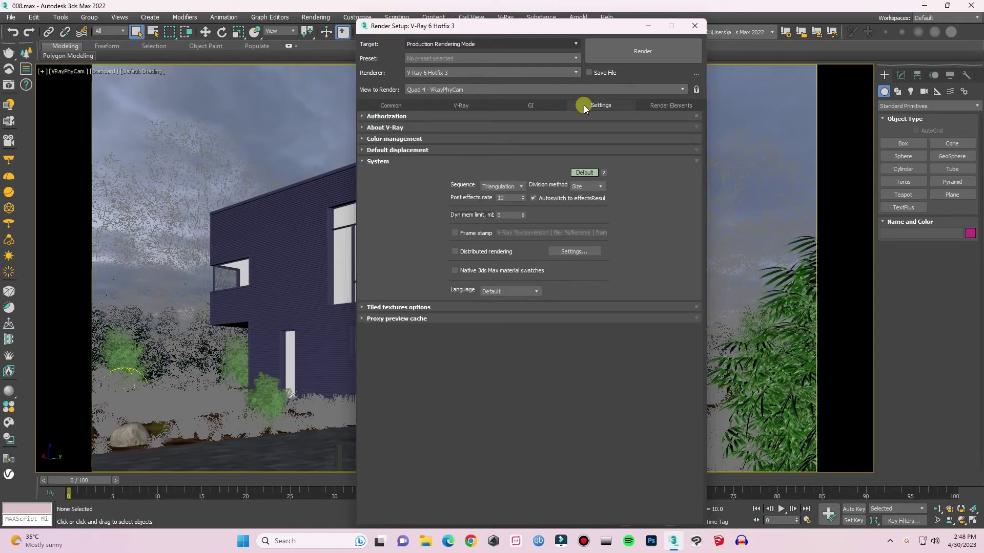
pyautogui.click(499, 186)
pyautogui.click(497, 222)
pyautogui.click(509, 187)
pyautogui.click(659, 106)
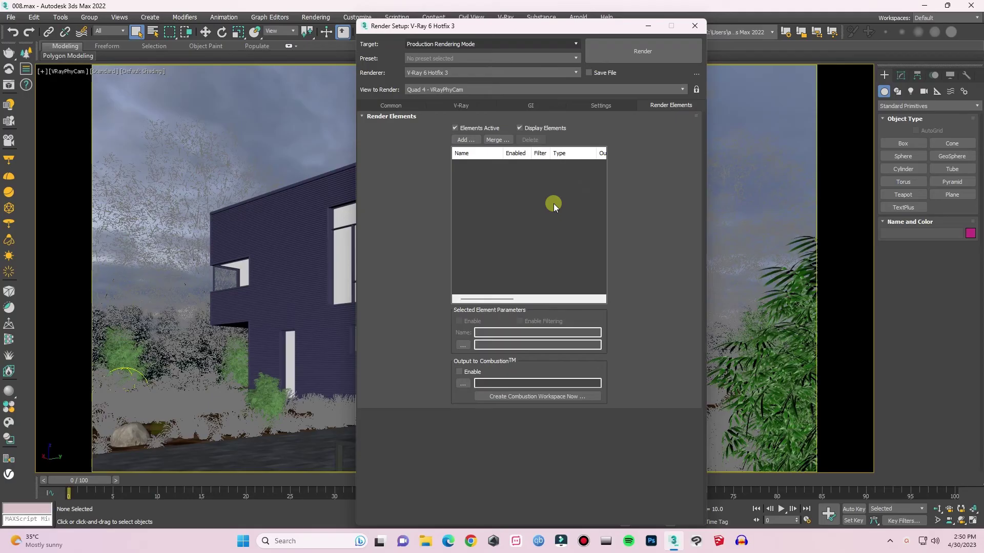
# Step: Add the VRayAlpha, VRayLighting and VRayDenoiser elements from the Add list
pyautogui.click(464, 140)
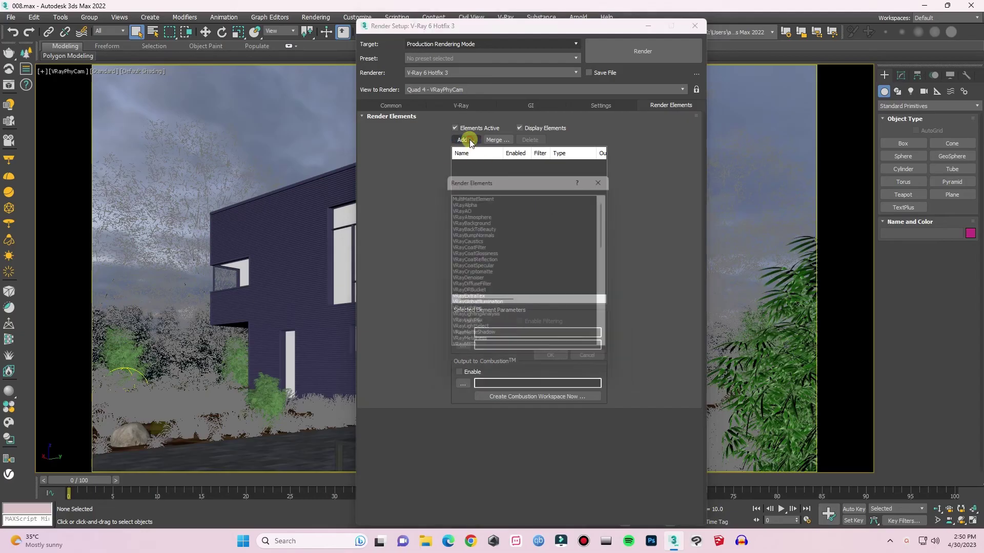
pyautogui.click(463, 201)
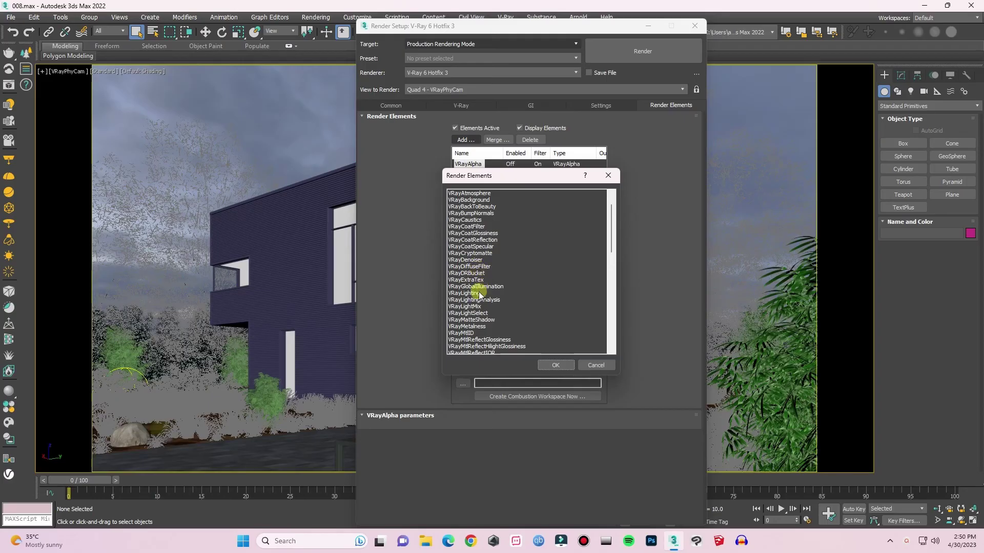
pyautogui.click(472, 293)
pyautogui.click(554, 366)
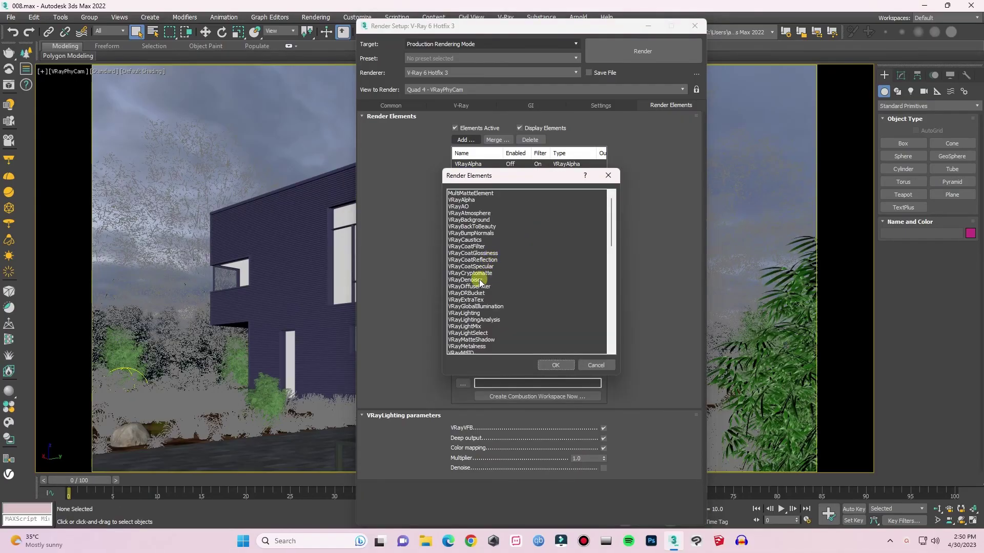
pyautogui.click(478, 280)
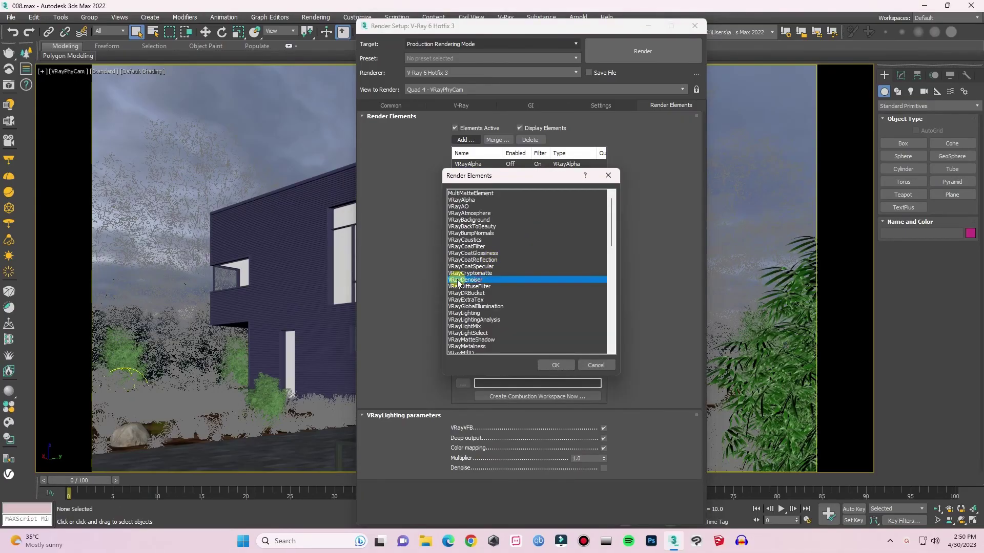
pyautogui.click(555, 365)
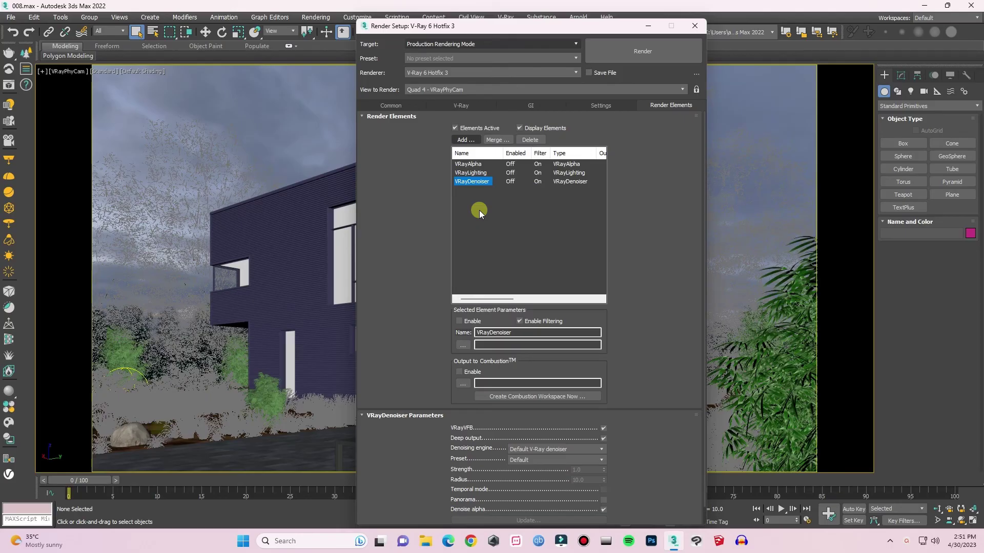
# Step: Add the VRayGlobalIllumination, Reflection, Refraction, Specular, MtlID and ObjectID render elements
pyautogui.click(492, 247)
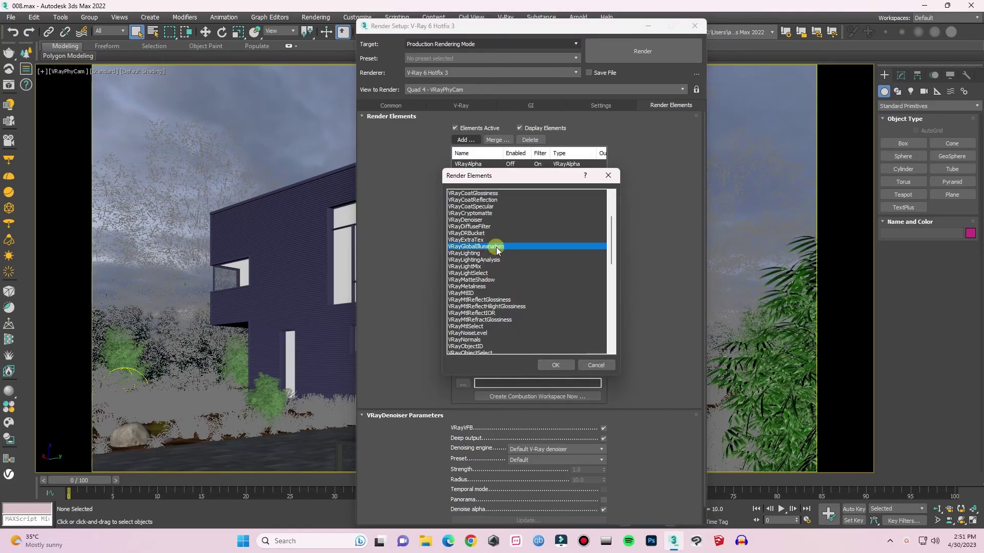
pyautogui.click(552, 363)
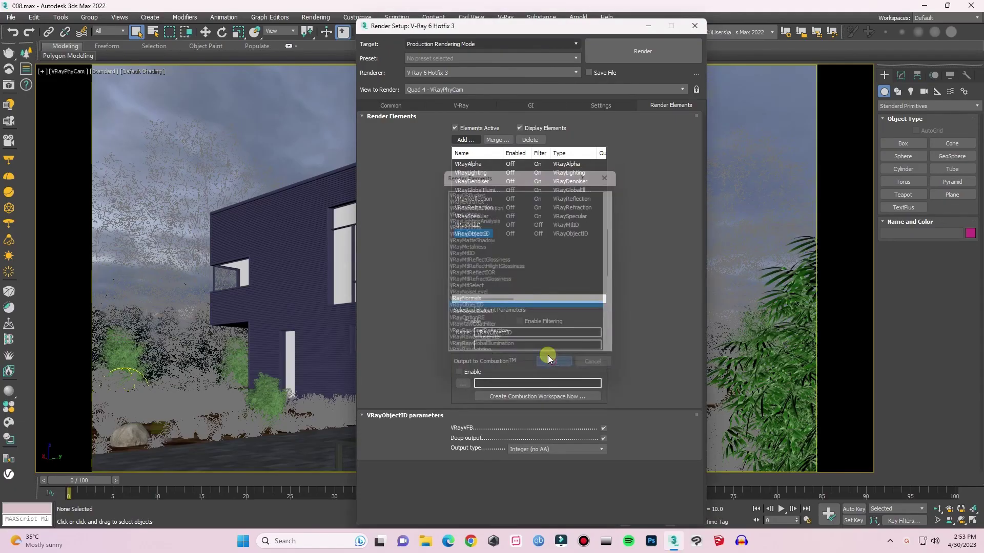
pyautogui.click(472, 233)
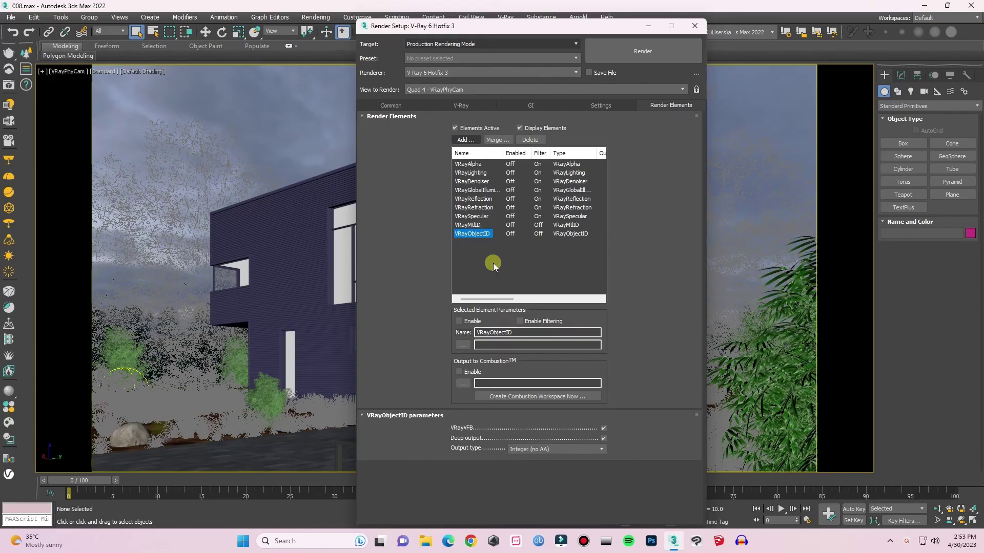
# Step: Add the VRayZDepth and VRayVelocity elements, then clear the list selection
pyautogui.click(471, 333)
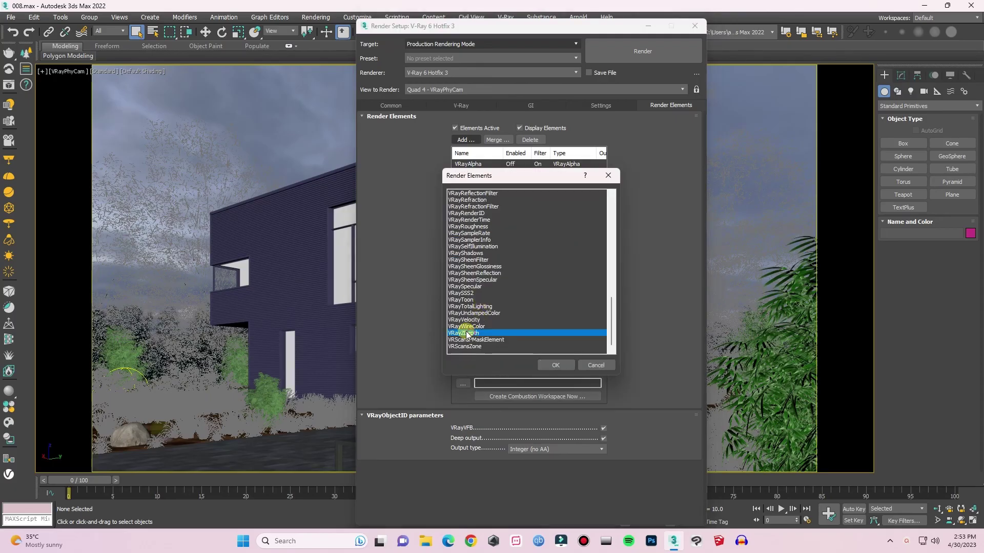
pyautogui.click(557, 365)
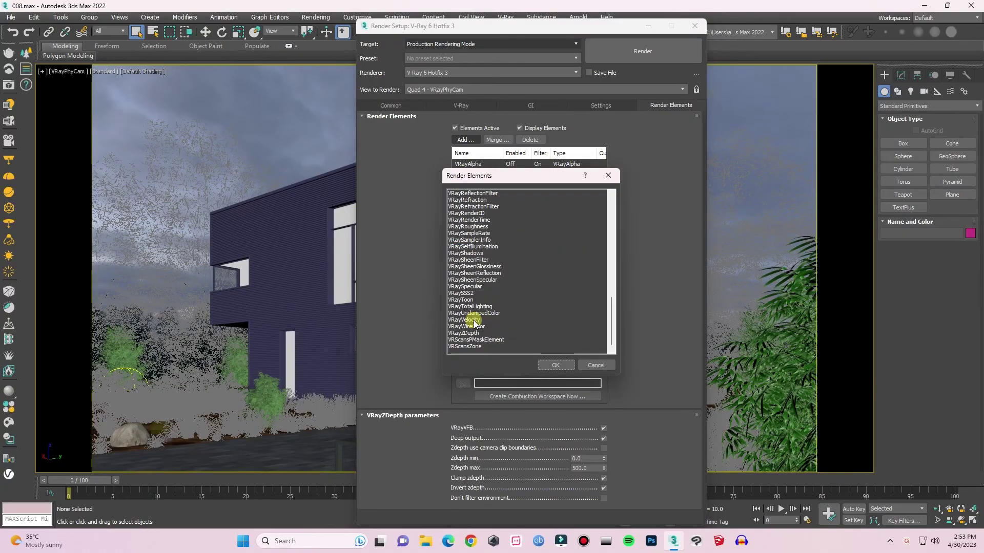
pyautogui.click(465, 319)
pyautogui.click(556, 365)
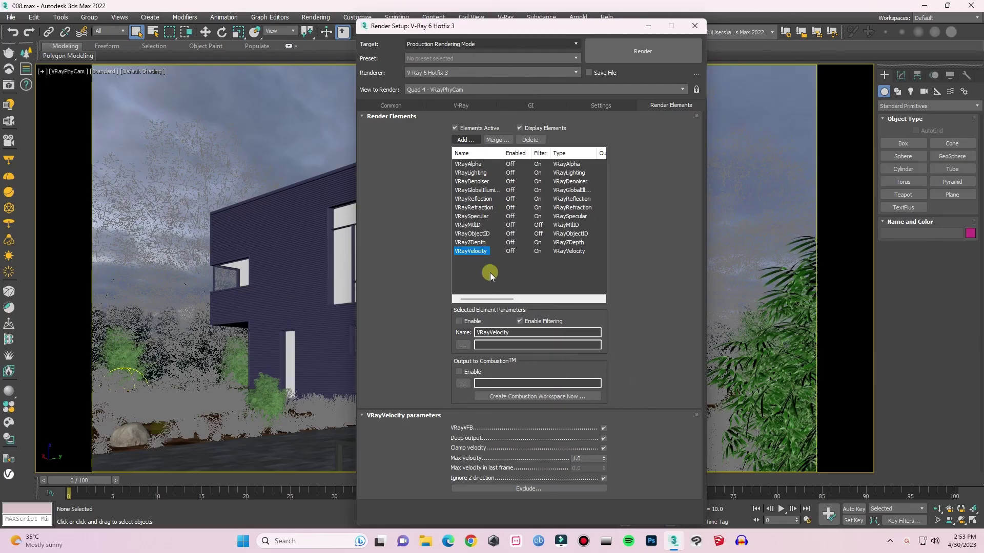
pyautogui.moveTo(490, 275)
pyautogui.mouseDown()
pyautogui.moveTo(466, 224)
pyautogui.moveTo(486, 270)
pyautogui.mouseUp()
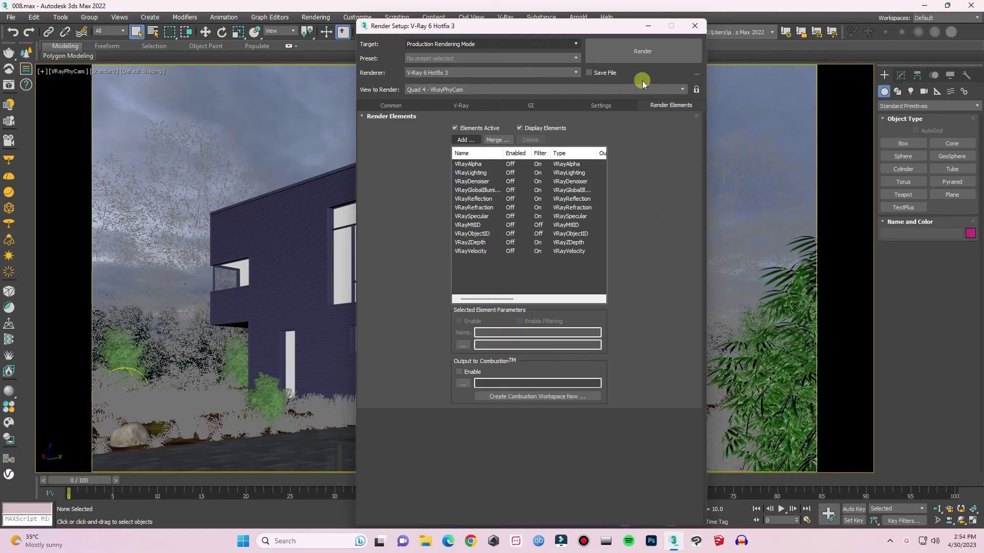
# Step: Start rendering the exterior camera view with all render elements configured
pyautogui.click(641, 56)
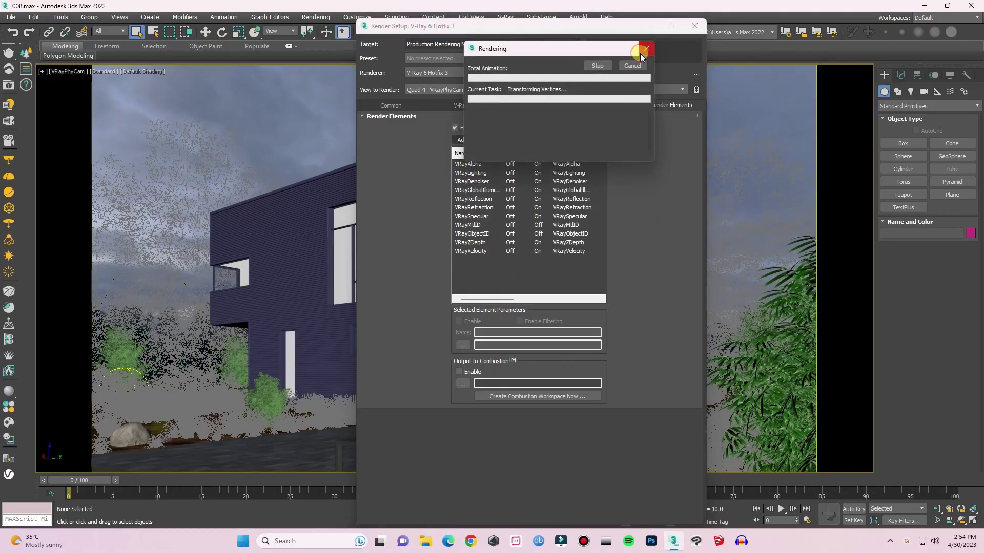